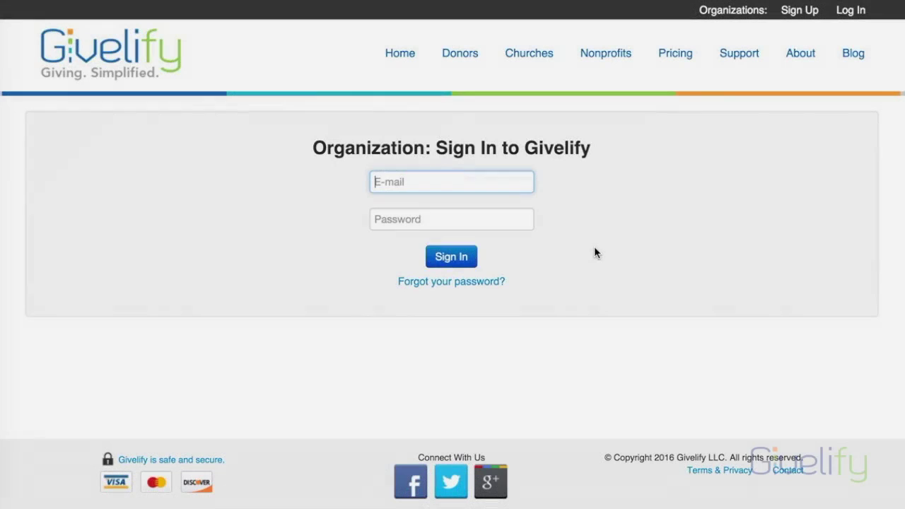
- Sign in to the organization account with the suggested e-mail and the account password, then open Settings
{"action": "type", "text": "matt"}
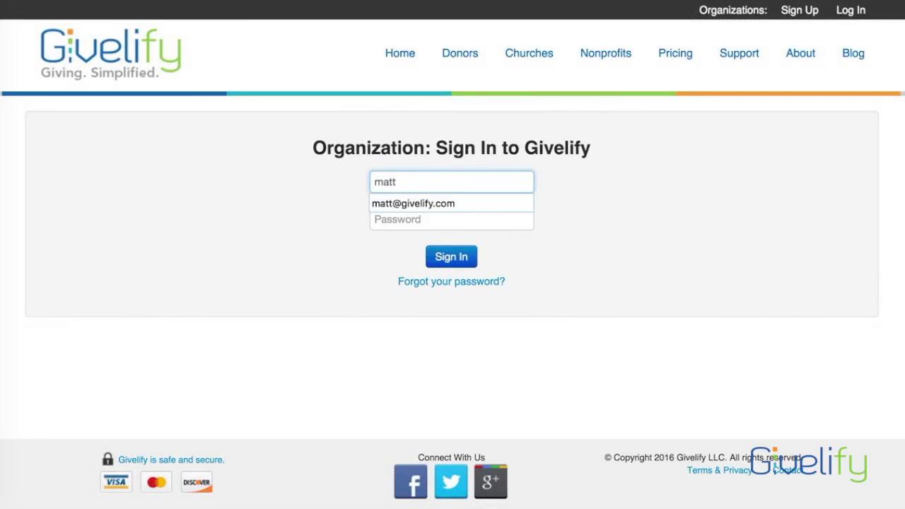
{"action": "key", "text": "Down"}
{"action": "key", "text": "Return"}
{"action": "key", "text": "Tab"}
{"action": "type", "text": "•••••••••"}
{"action": "key", "text": "Return"}
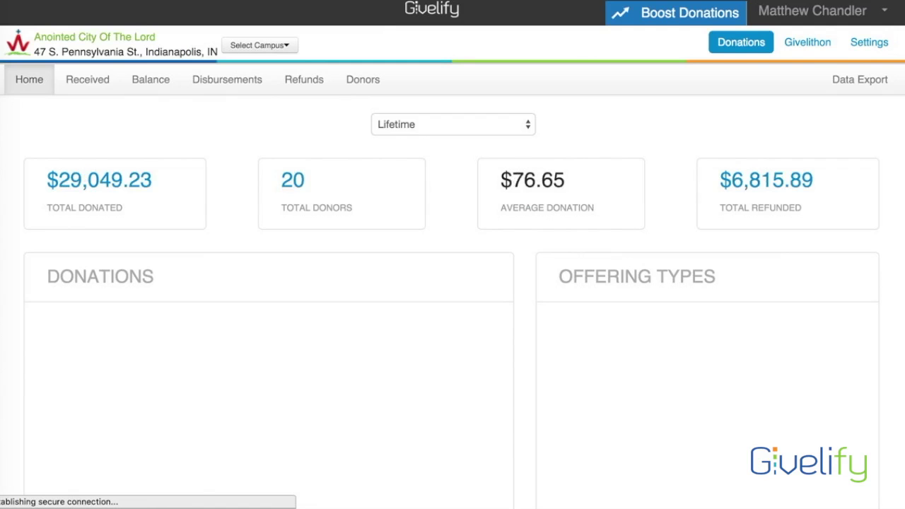
{"action": "left_click", "coordinate": [873, 51]}
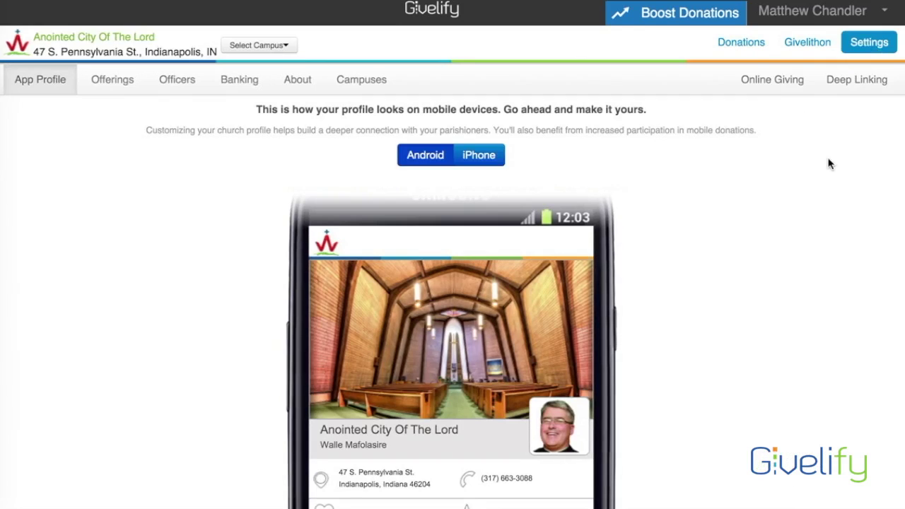
- Open Online Giving settings, review both website options, and get the virtual-phone code
{"action": "left_click", "coordinate": [777, 85]}
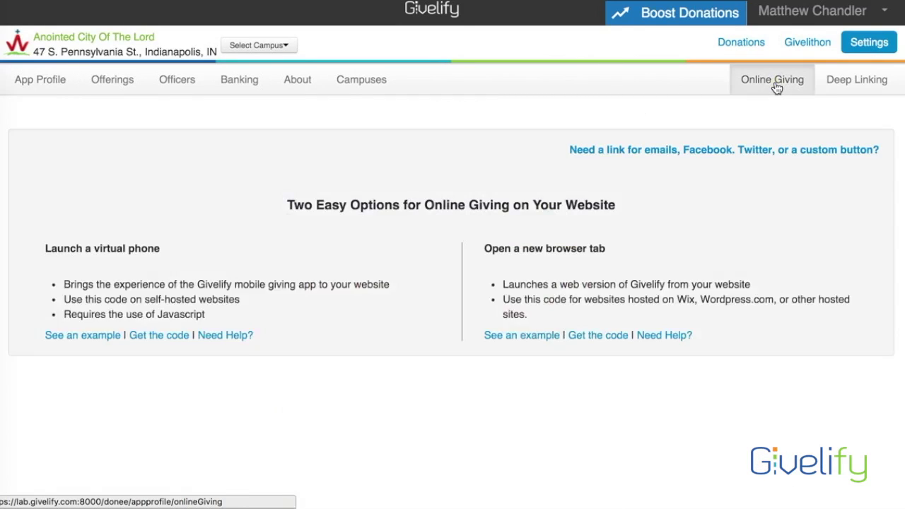
{"action": "scroll", "coordinate": [451, 267], "scroll_direction": "down", "scroll_amount": 4}
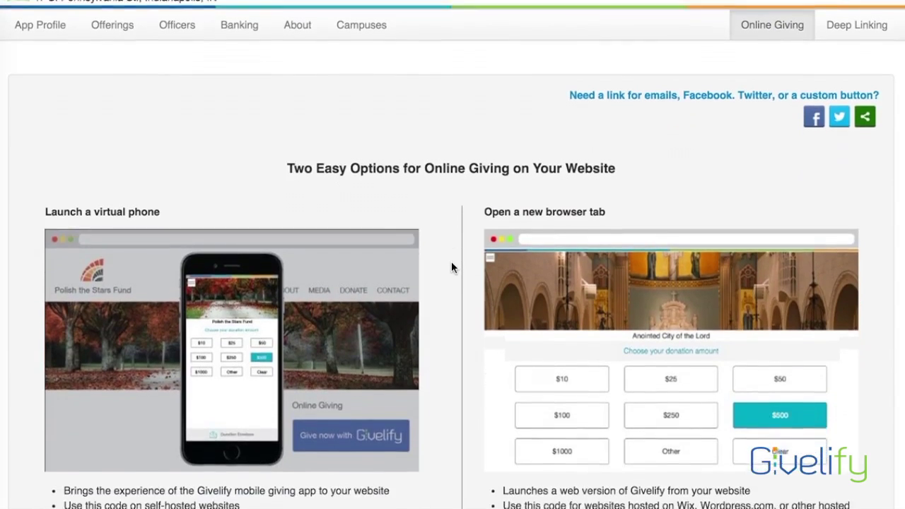
{"action": "scroll", "coordinate": [451, 267], "scroll_direction": "down", "scroll_amount": 1}
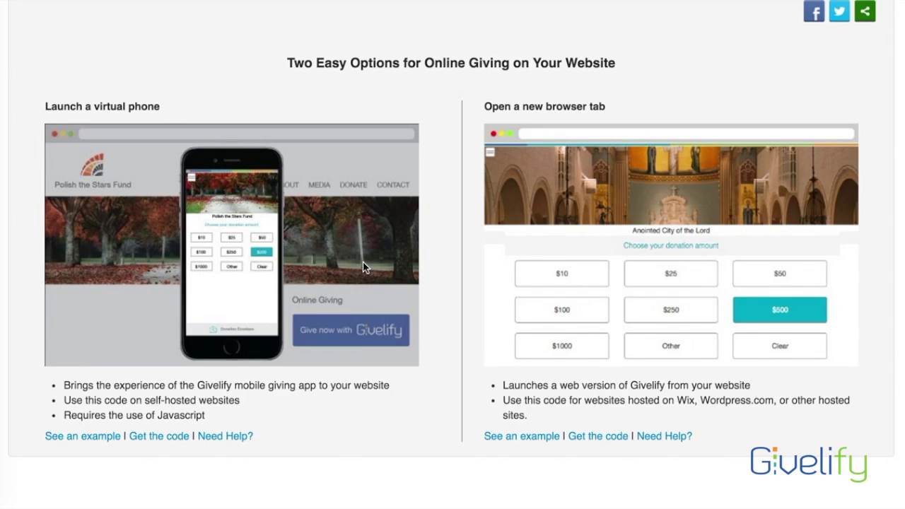
{"action": "left_click", "coordinate": [167, 438]}
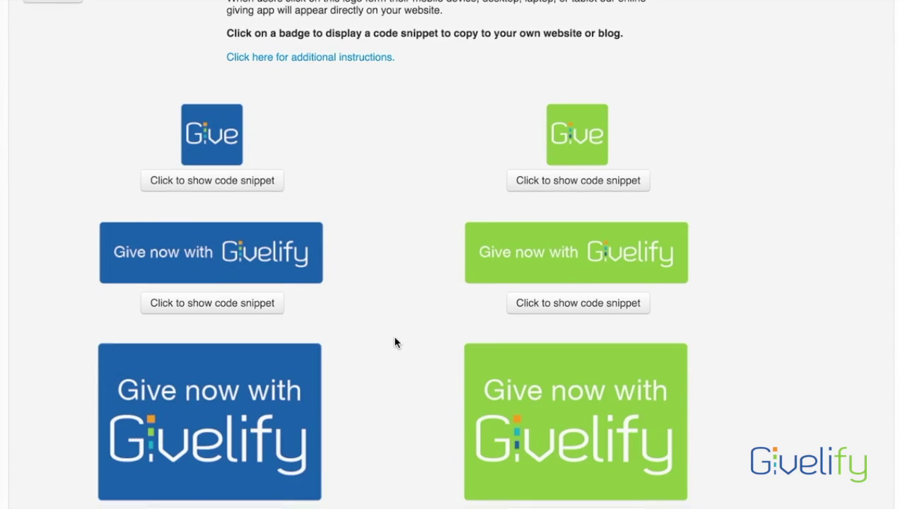
- Reveal and copy the code snippet for the wide blue 'Give now with Givelify' badge
{"action": "scroll", "coordinate": [395, 338], "scroll_direction": "down", "scroll_amount": 2}
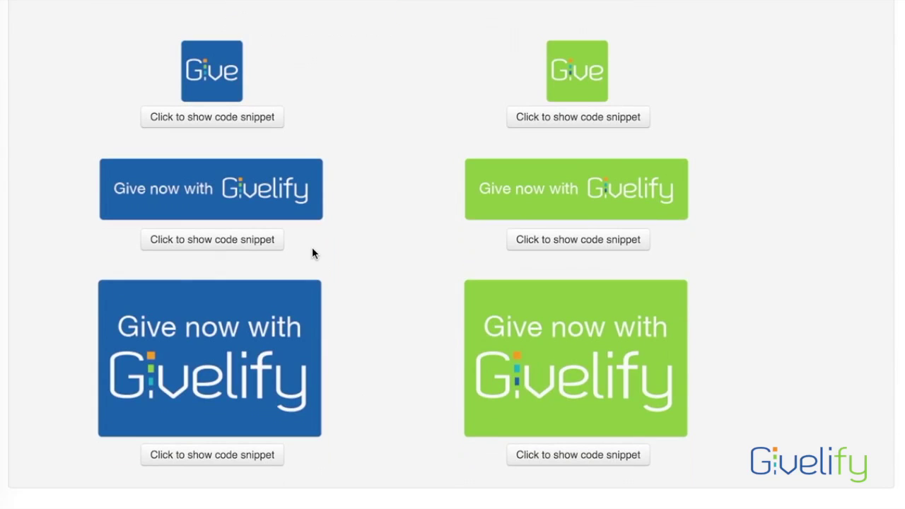
{"action": "left_click", "coordinate": [242, 238]}
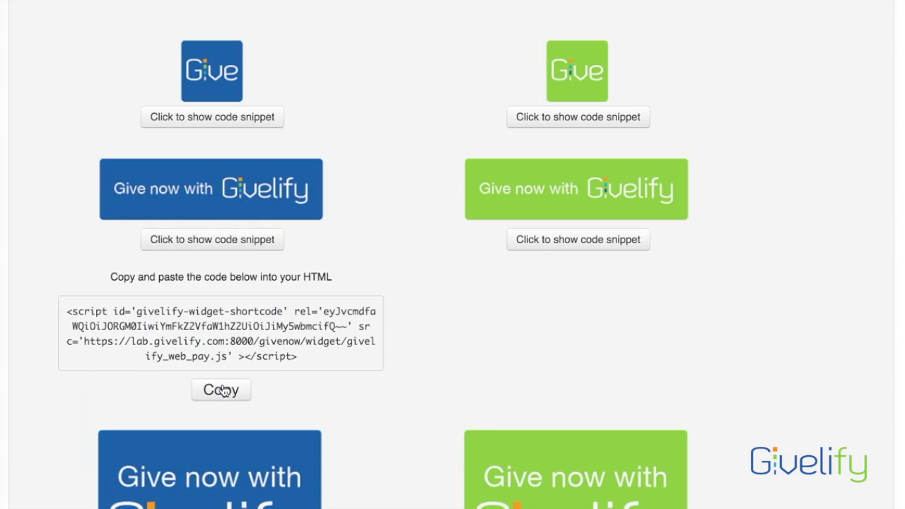
{"action": "left_click", "coordinate": [222, 389]}
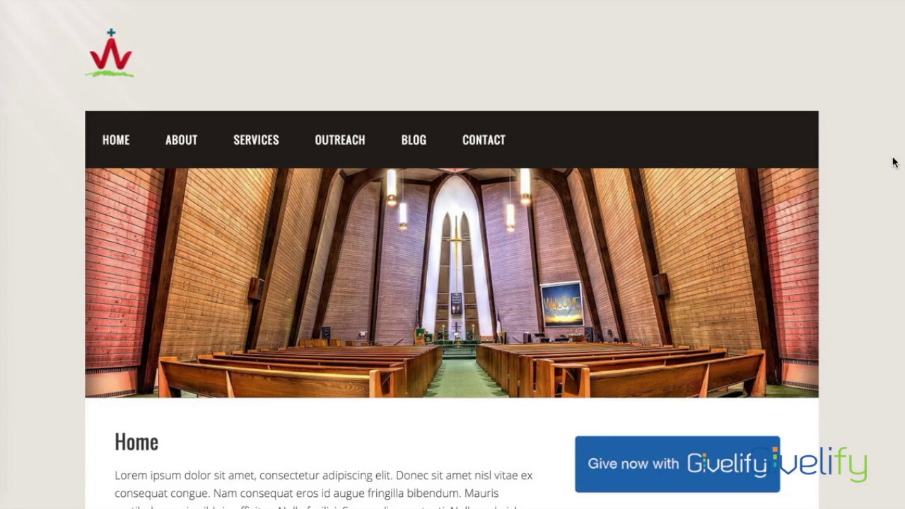
- Test the church home page's Give now button and pick $25 in the phone pop-up
{"action": "scroll", "coordinate": [894, 162], "scroll_direction": "down", "scroll_amount": 2}
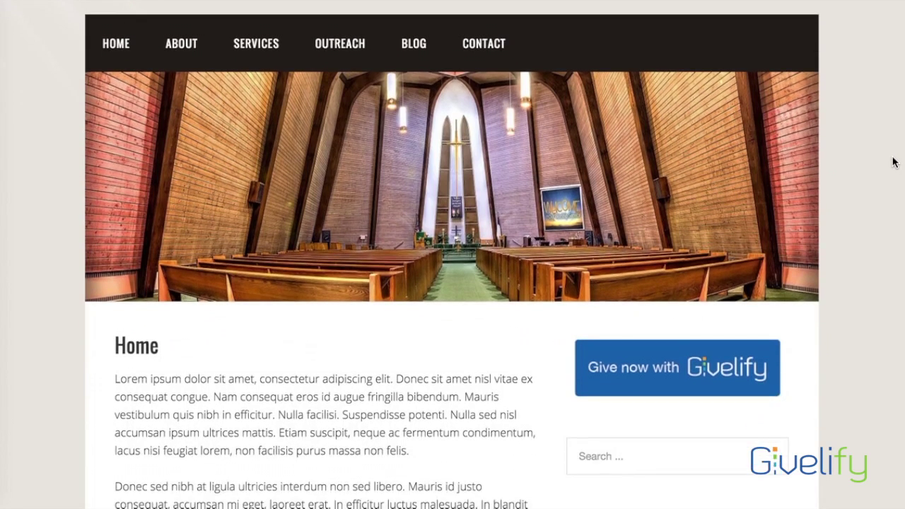
{"action": "scroll", "coordinate": [893, 162], "scroll_direction": "up", "scroll_amount": 2}
{"action": "scroll", "coordinate": [893, 162], "scroll_direction": "down", "scroll_amount": 1}
{"action": "scroll", "coordinate": [893, 162], "scroll_direction": "down", "scroll_amount": 3}
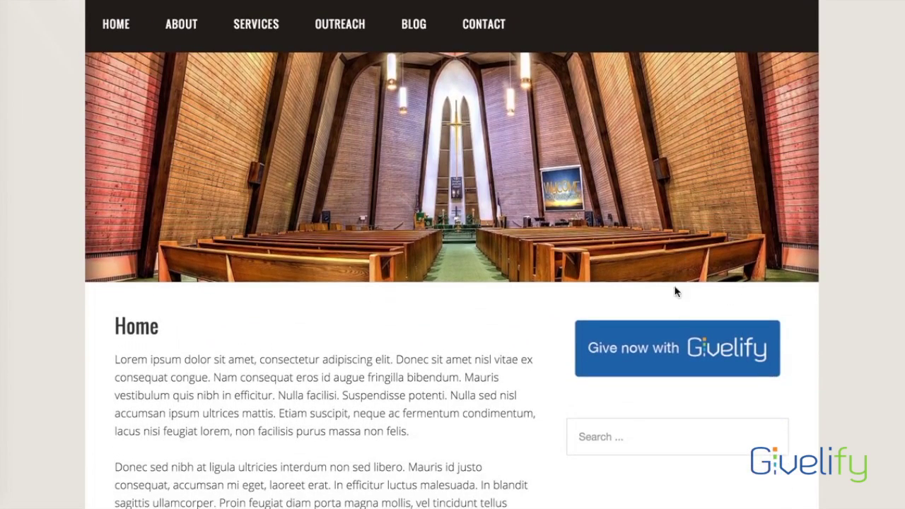
{"action": "left_click", "coordinate": [677, 362]}
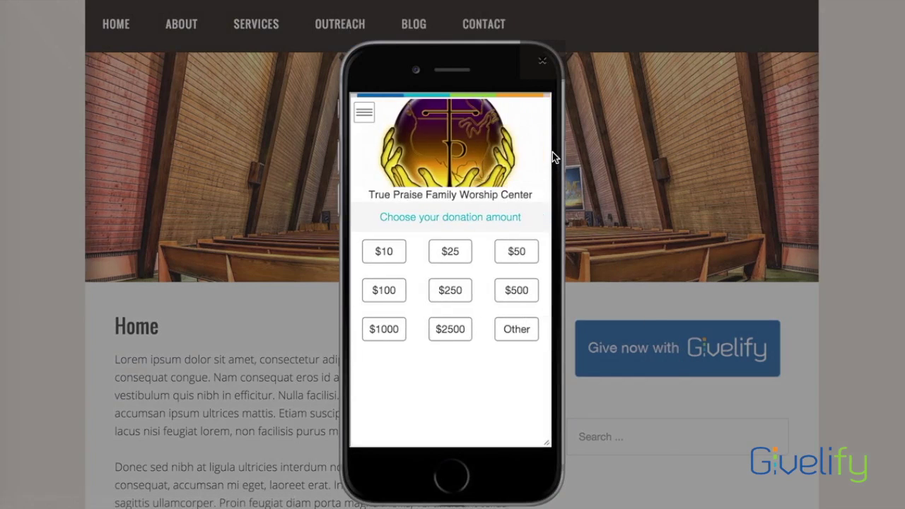
{"action": "left_click", "coordinate": [451, 254]}
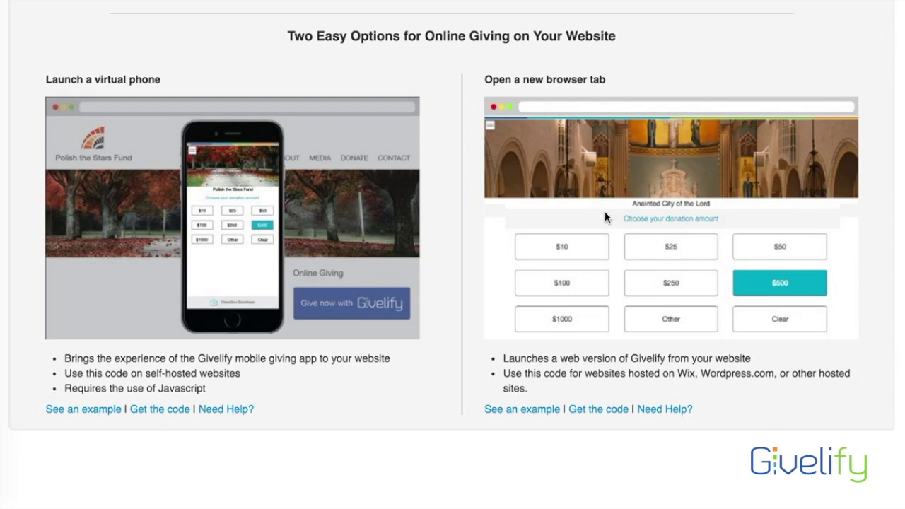
- Copy the wide blue badge's link code for the new-browser-tab option
{"action": "left_click", "coordinate": [599, 413]}
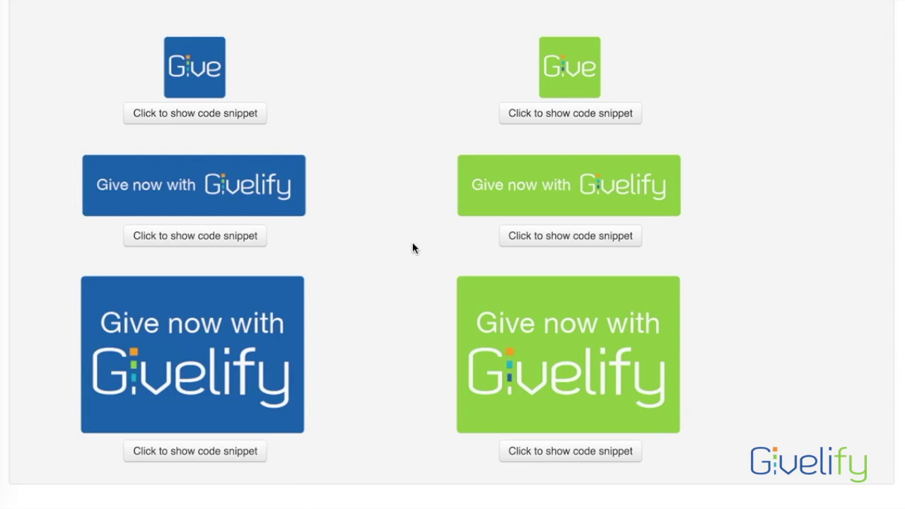
{"action": "scroll", "coordinate": [324, 241], "scroll_direction": "down", "scroll_amount": 2}
{"action": "left_click", "coordinate": [239, 249]}
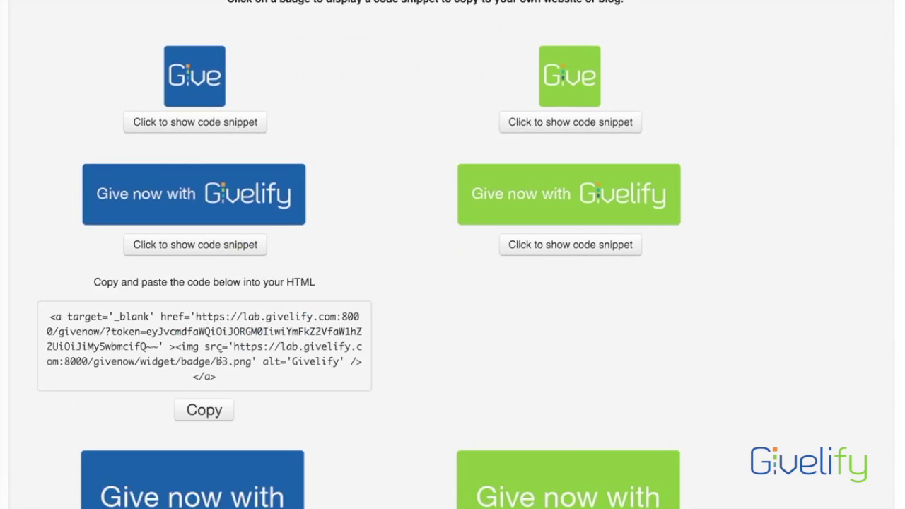
{"action": "left_click", "coordinate": [210, 413]}
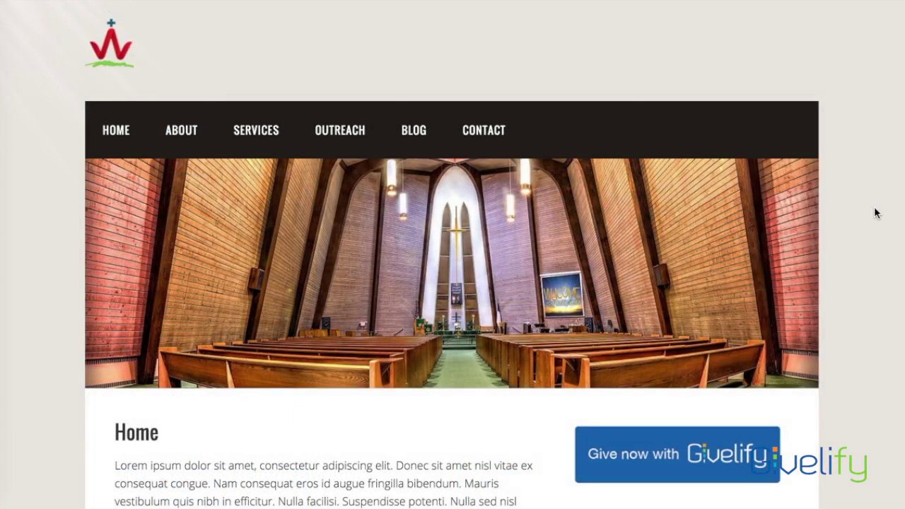
- Test the church site's Give now button in a new tab and choose a $25 gift
{"action": "scroll", "coordinate": [875, 213], "scroll_direction": "down", "scroll_amount": 2}
{"action": "scroll", "coordinate": [873, 210], "scroll_direction": "up", "scroll_amount": 1}
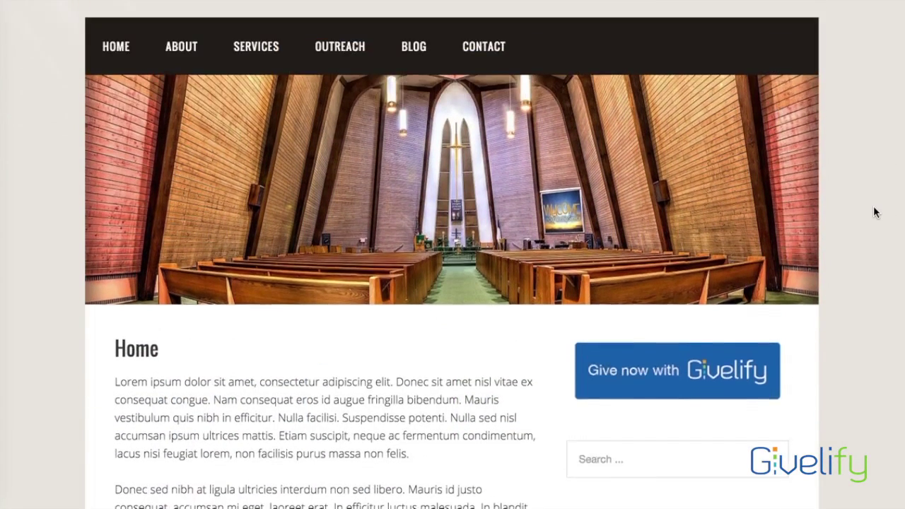
{"action": "scroll", "coordinate": [872, 210], "scroll_direction": "down", "scroll_amount": 1}
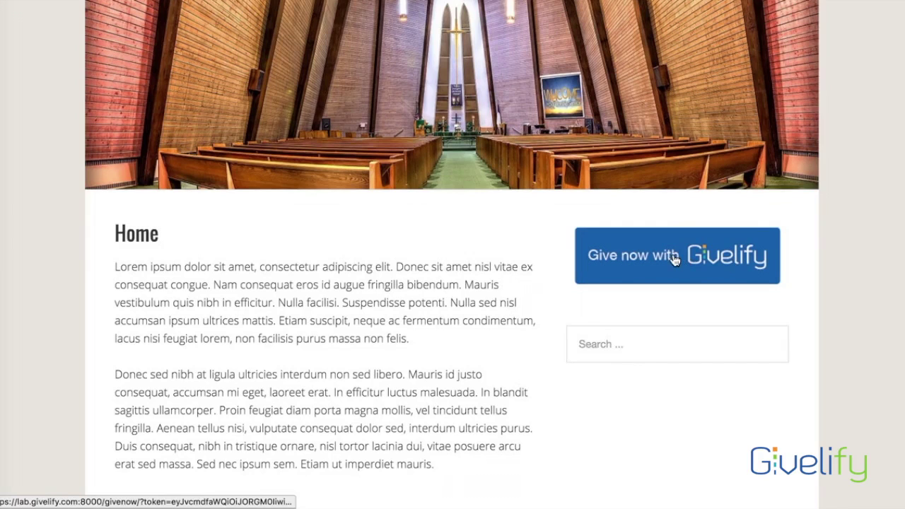
{"action": "left_click", "coordinate": [674, 260]}
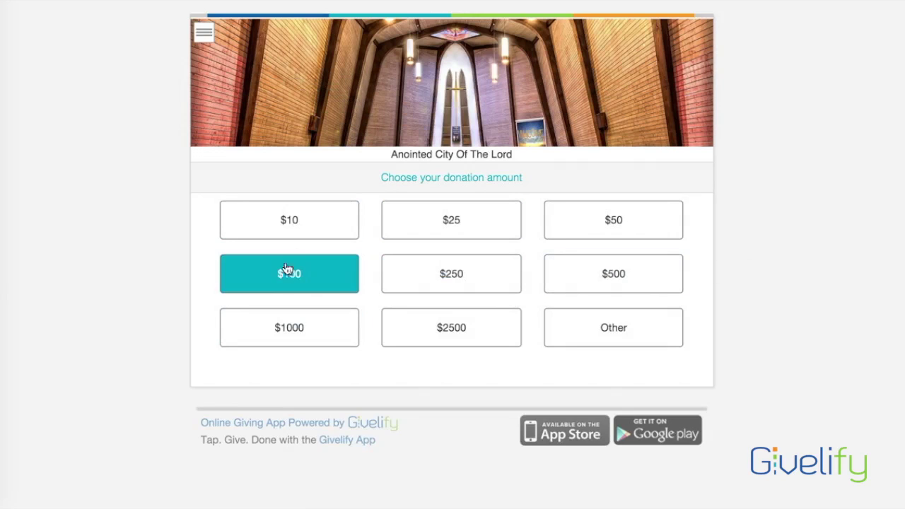
{"action": "left_click", "coordinate": [471, 216]}
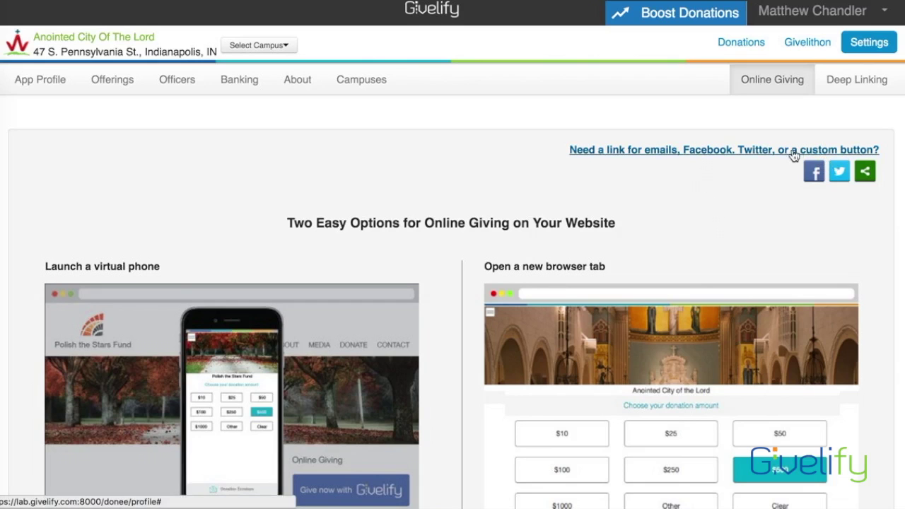
- Copy the Online Giving Direct Link URL and close its dialog
{"action": "left_click", "coordinate": [823, 164]}
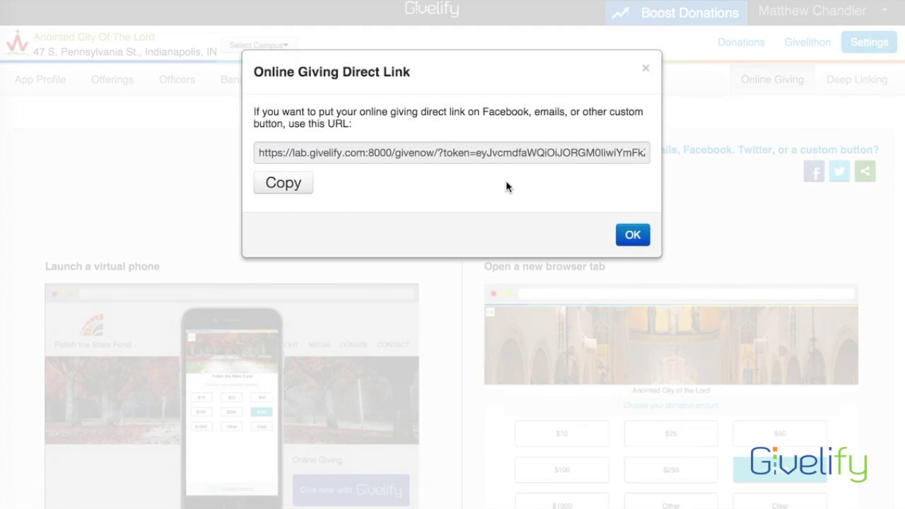
{"action": "left_click", "coordinate": [286, 185]}
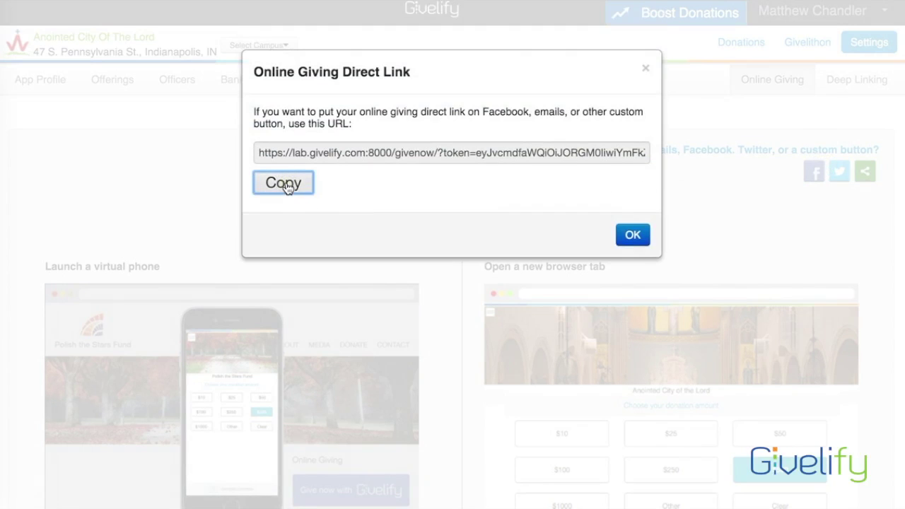
{"action": "left_click", "coordinate": [629, 234]}
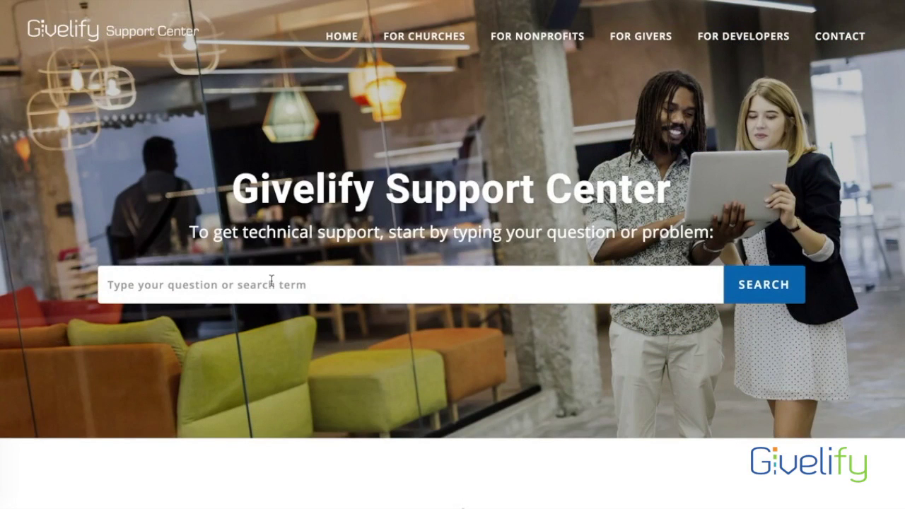
{"action": "left_click", "coordinate": [309, 285]}
{"action": "type", "text": "online giving"}
{"action": "key", "text": "Return"}
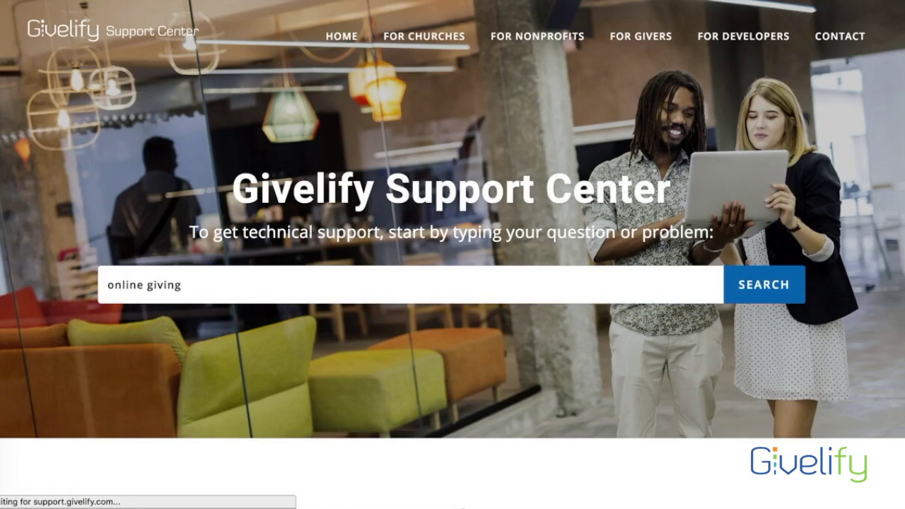
{"action": "scroll", "coordinate": [350, 344], "scroll_direction": "down", "scroll_amount": 3}
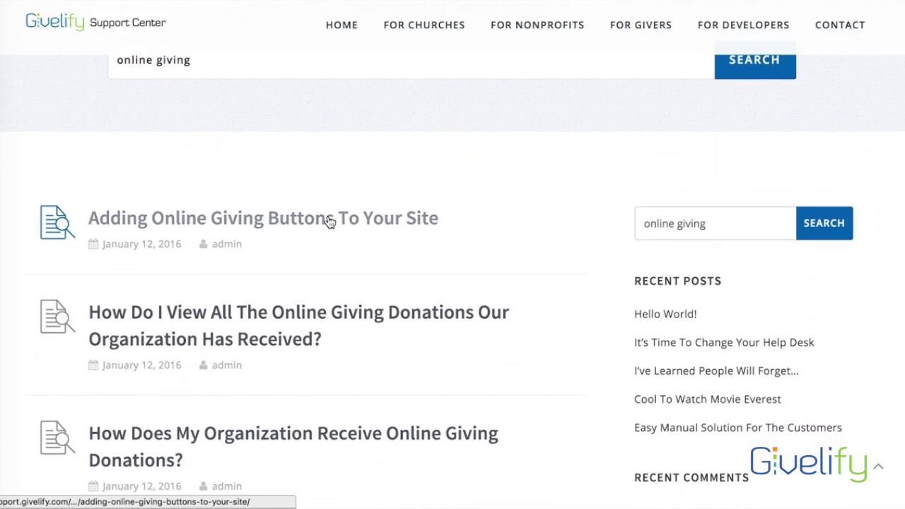
{"action": "left_click", "coordinate": [330, 221]}
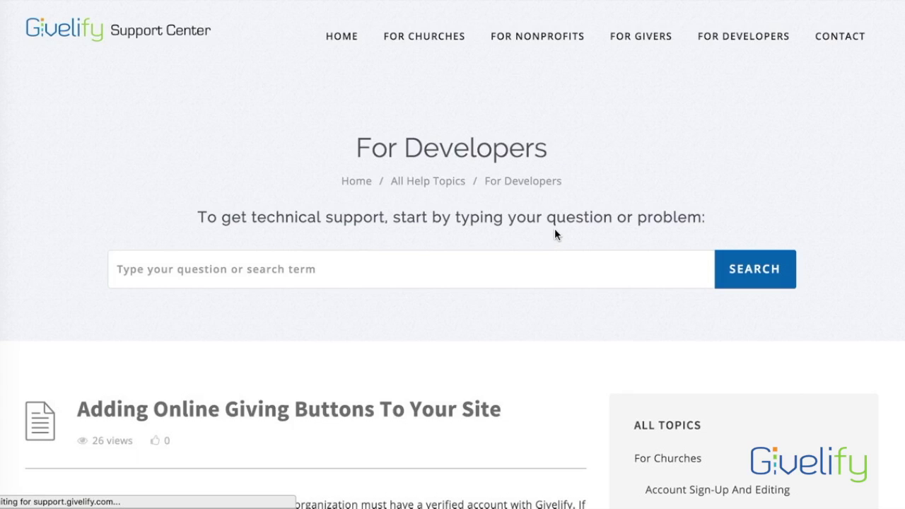
{"action": "scroll", "coordinate": [554, 228], "scroll_direction": "down", "scroll_amount": 4}
{"action": "scroll", "coordinate": [555, 234], "scroll_direction": "down", "scroll_amount": 5}
{"action": "scroll", "coordinate": [555, 230], "scroll_direction": "down", "scroll_amount": 8}
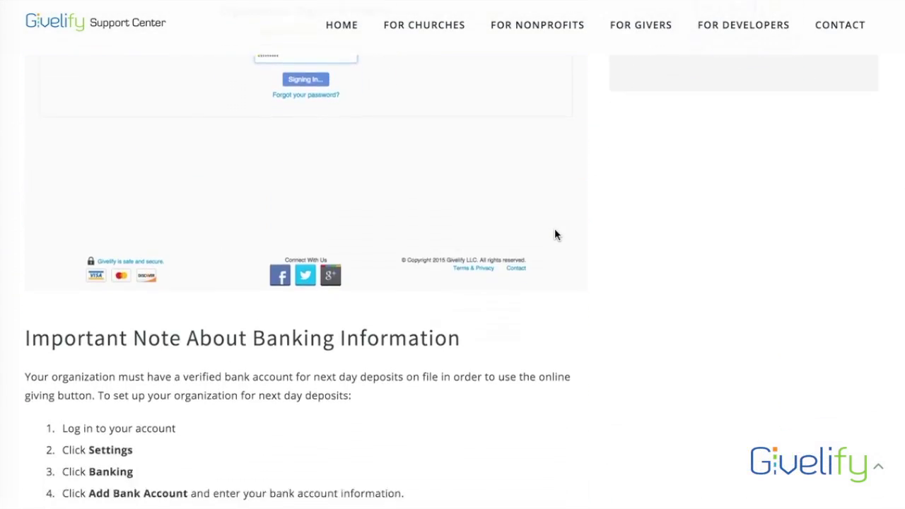
{"action": "scroll", "coordinate": [555, 235], "scroll_direction": "down", "scroll_amount": 9}
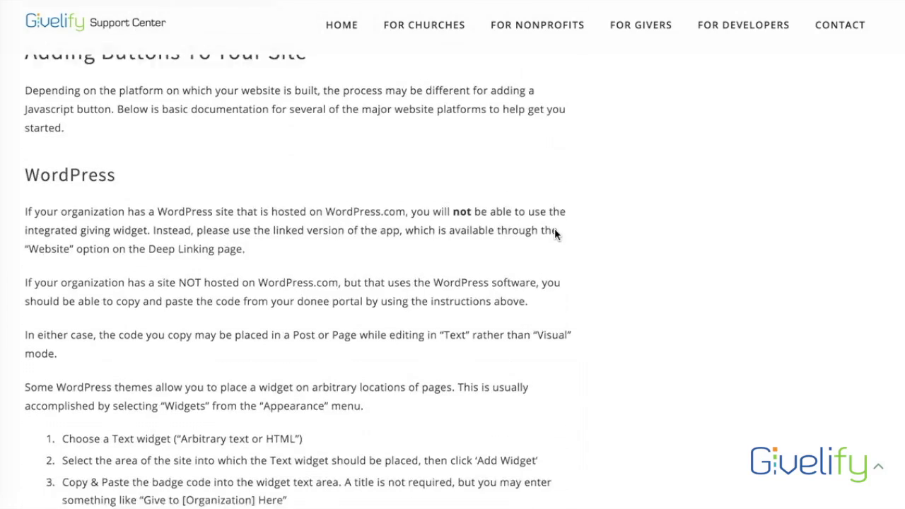
{"action": "scroll", "coordinate": [554, 229], "scroll_direction": "down", "scroll_amount": 1}
{"action": "scroll", "coordinate": [631, 216], "scroll_direction": "down", "scroll_amount": 2}
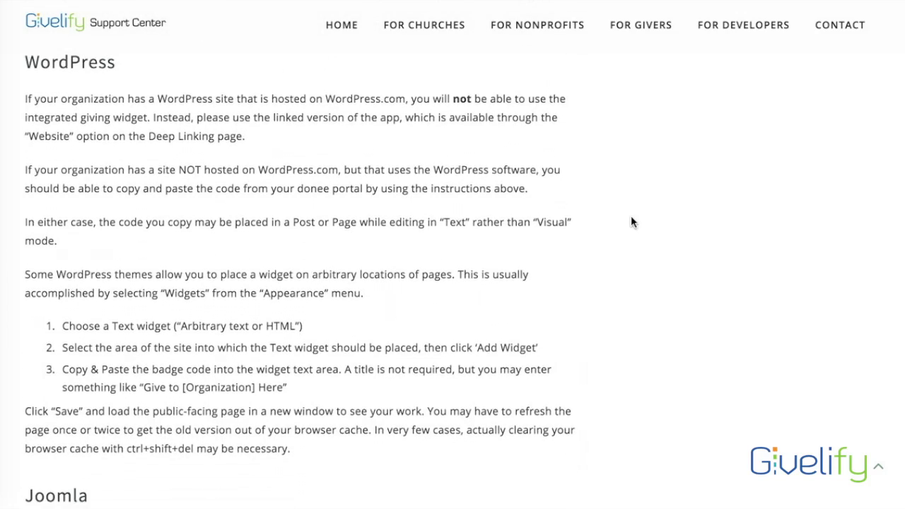
{"action": "scroll", "coordinate": [632, 219], "scroll_direction": "down", "scroll_amount": 6}
{"action": "scroll", "coordinate": [632, 219], "scroll_direction": "down", "scroll_amount": 7}
{"action": "scroll", "coordinate": [631, 219], "scroll_direction": "up", "scroll_amount": 7}
{"action": "scroll", "coordinate": [632, 222], "scroll_direction": "up", "scroll_amount": 10}
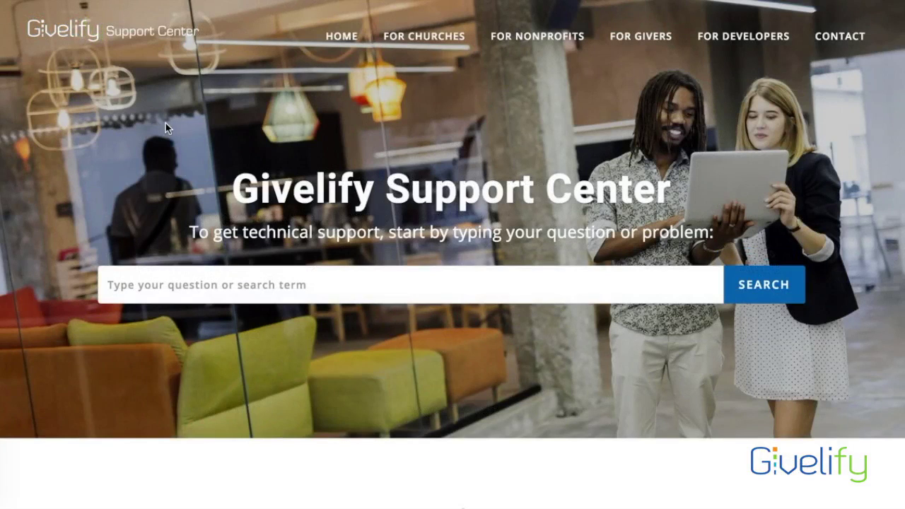
- Browse the For Churches help topics and open the Online Giving topic's article list
{"action": "left_click", "coordinate": [448, 43]}
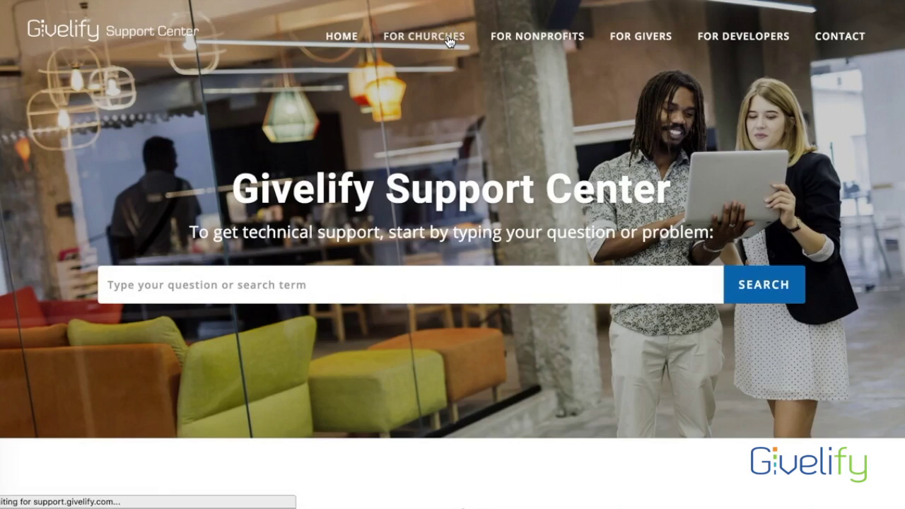
{"action": "scroll", "coordinate": [541, 267], "scroll_direction": "down", "scroll_amount": 1}
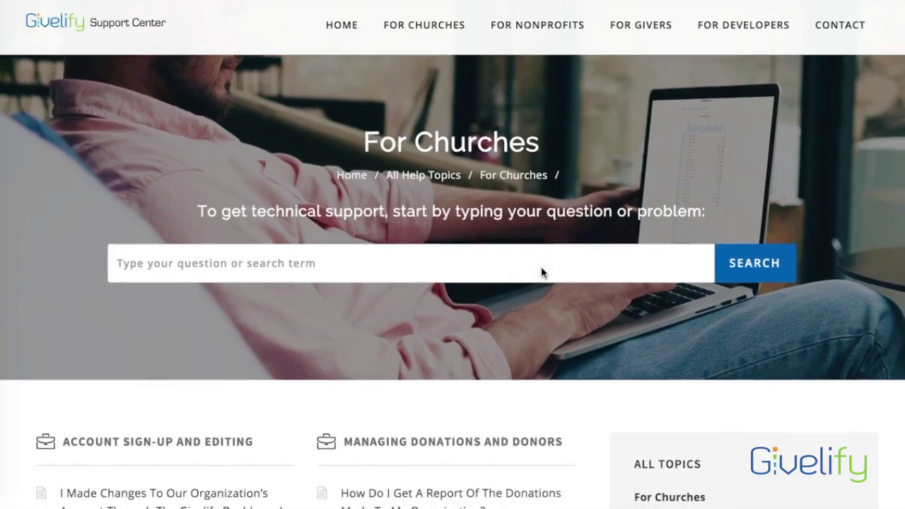
{"action": "scroll", "coordinate": [542, 273], "scroll_direction": "down", "scroll_amount": 8}
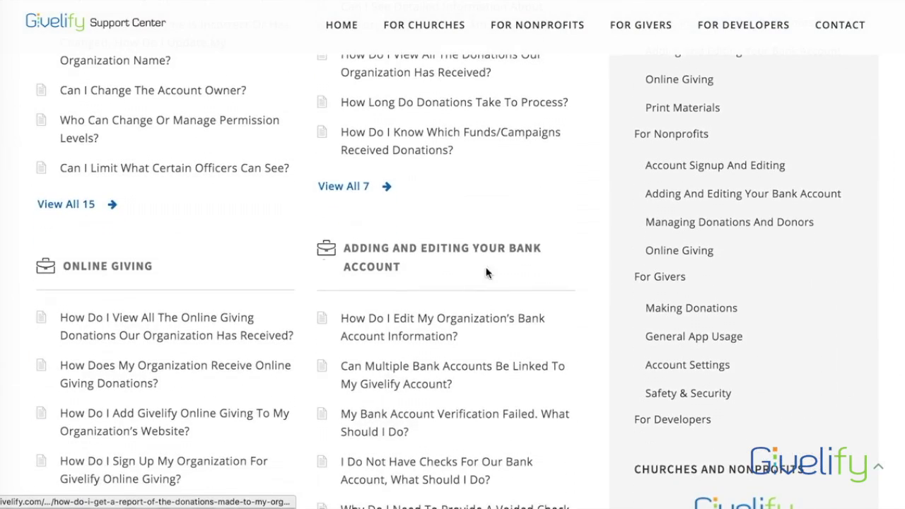
{"action": "left_click", "coordinate": [111, 274]}
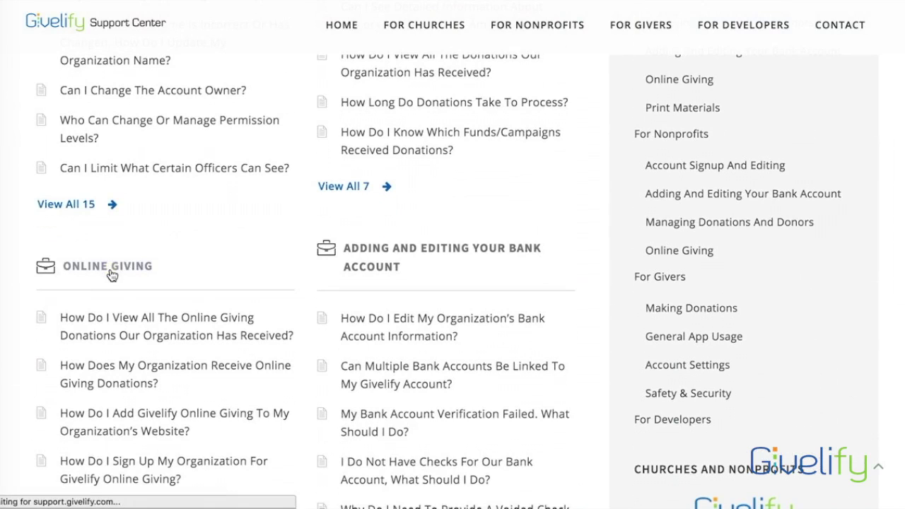
{"action": "scroll", "coordinate": [156, 226], "scroll_direction": "down", "scroll_amount": 3}
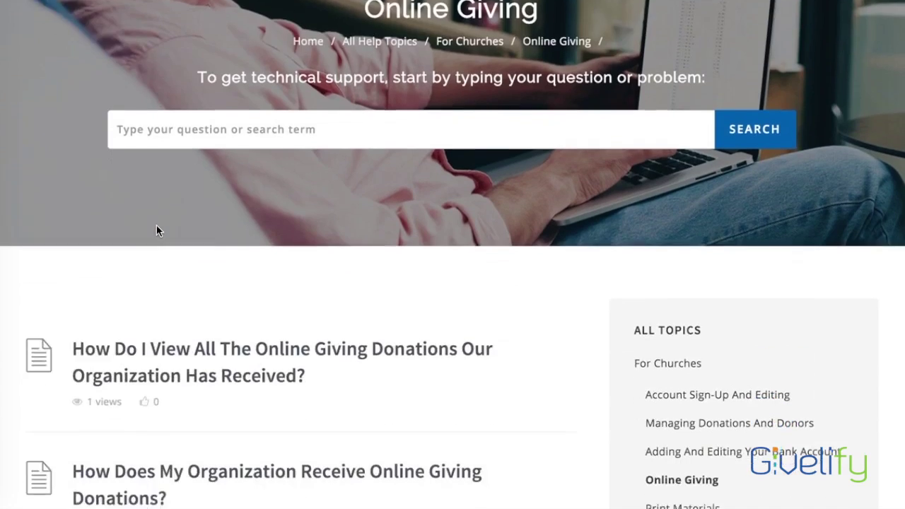